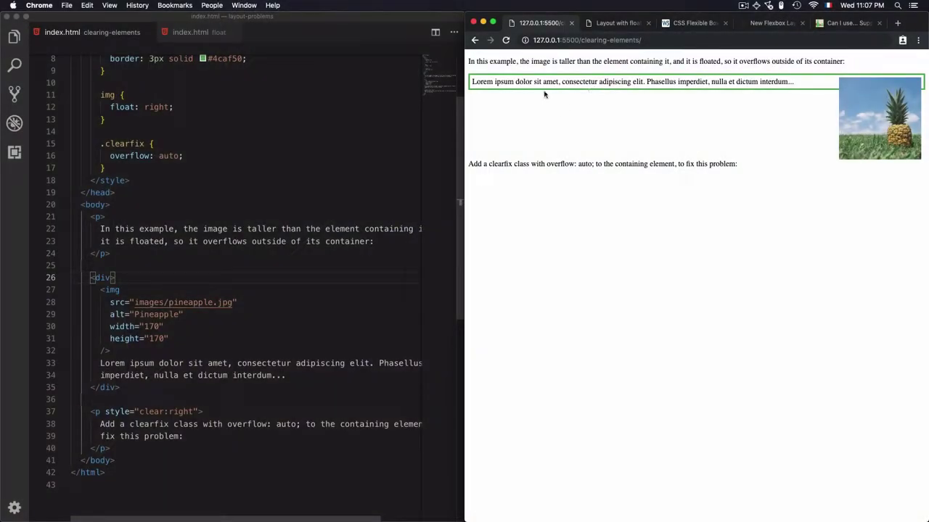
Step: Add class="clearfix" to the div on line 26 around the pineapple image
{"action": "left_click", "coordinate": [228, 160]}
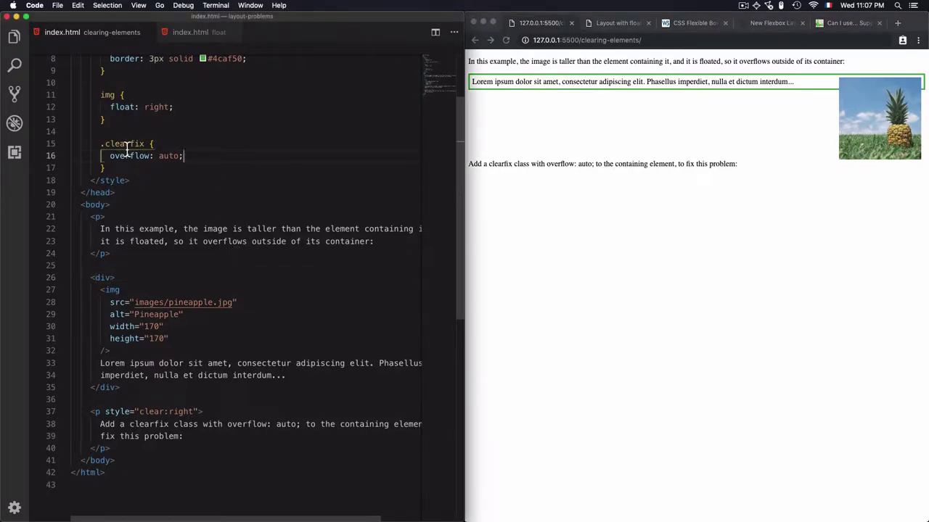
{"action": "left_click_drag", "start_coordinate": [100, 144], "coordinate": [135, 147]}
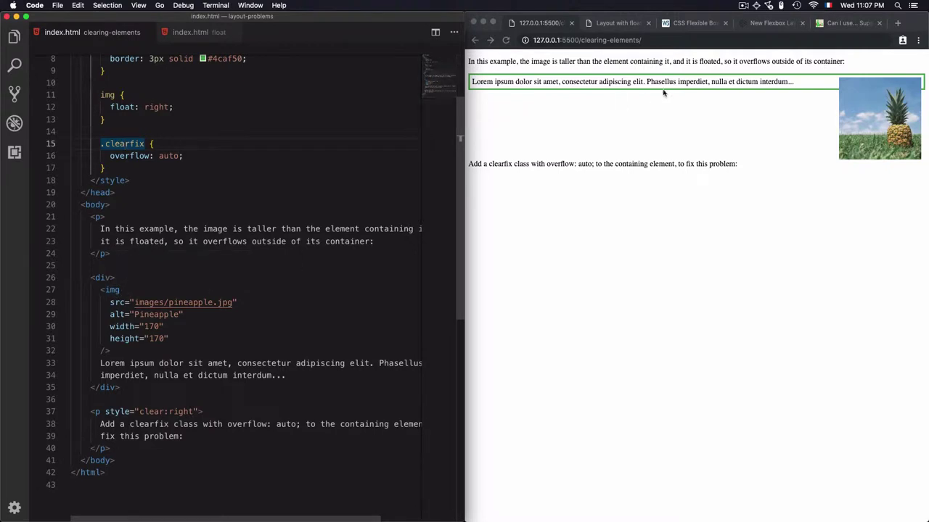
{"action": "left_click", "coordinate": [118, 283]}
{"action": "key", "text": "Left"}
{"action": "type", "text": "cla"}
{"action": "key", "text": "Return"}
{"action": "type", "text": "clearfix"}
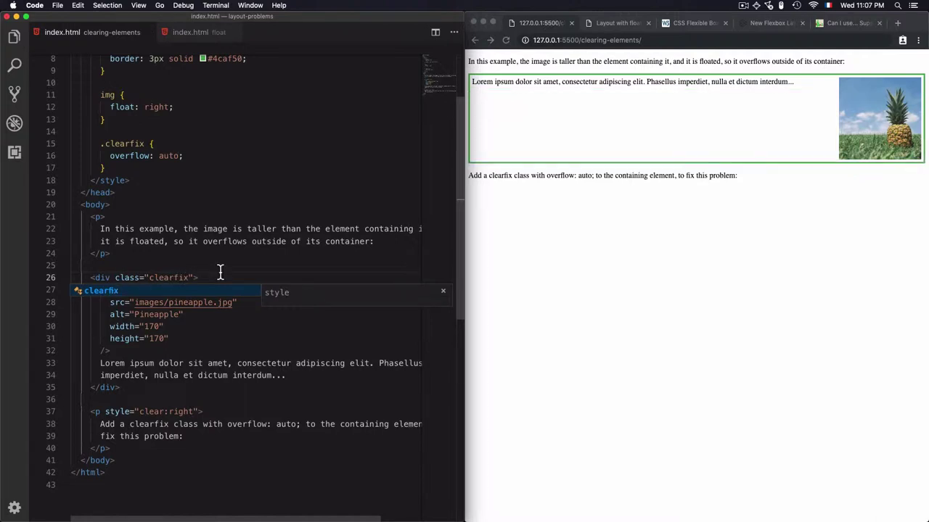
{"action": "left_click", "coordinate": [220, 269]}
Step: Check the Chrome preview for the enclosed pineapple image, then select the div's clearfix class
{"action": "left_click", "coordinate": [632, 242]}
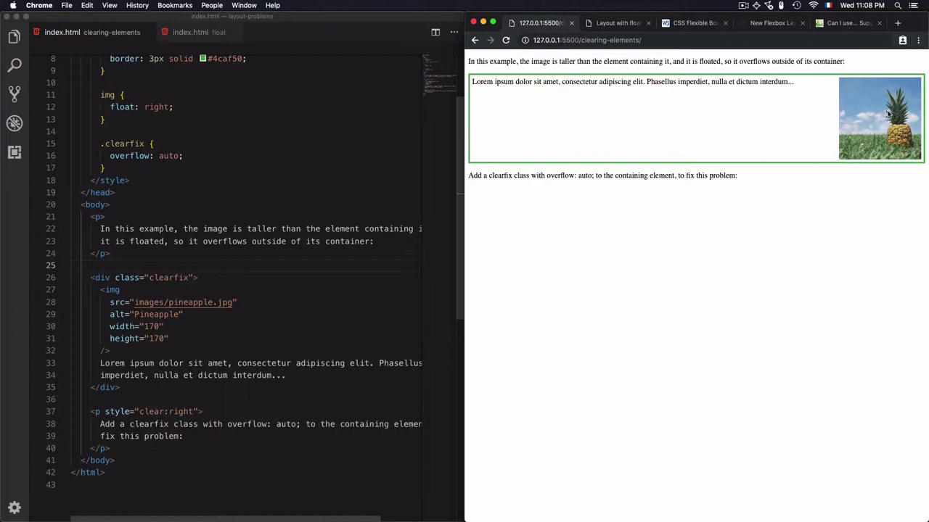
{"action": "left_click", "coordinate": [162, 286]}
{"action": "double_click", "coordinate": [164, 283]}
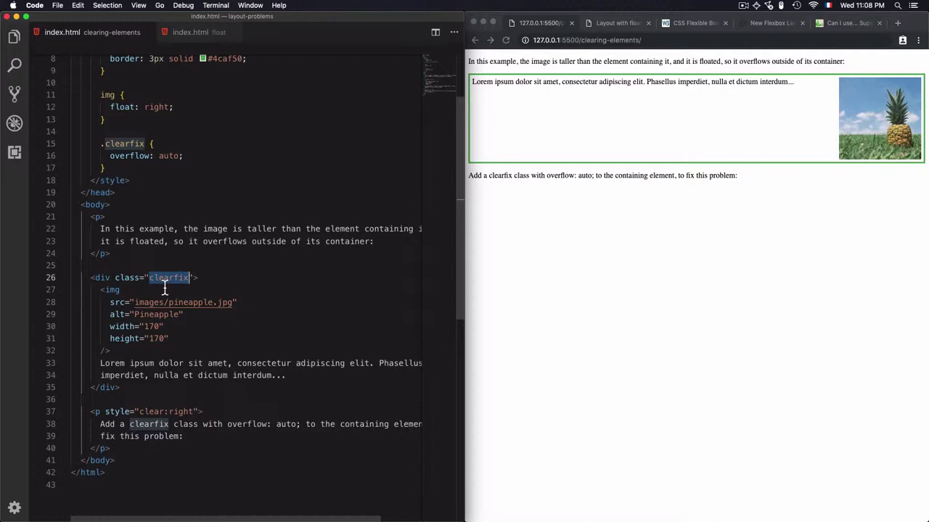
Step: Show the 'Layout with float' page in Chrome and open the float index.html file
{"action": "left_click", "coordinate": [617, 23]}
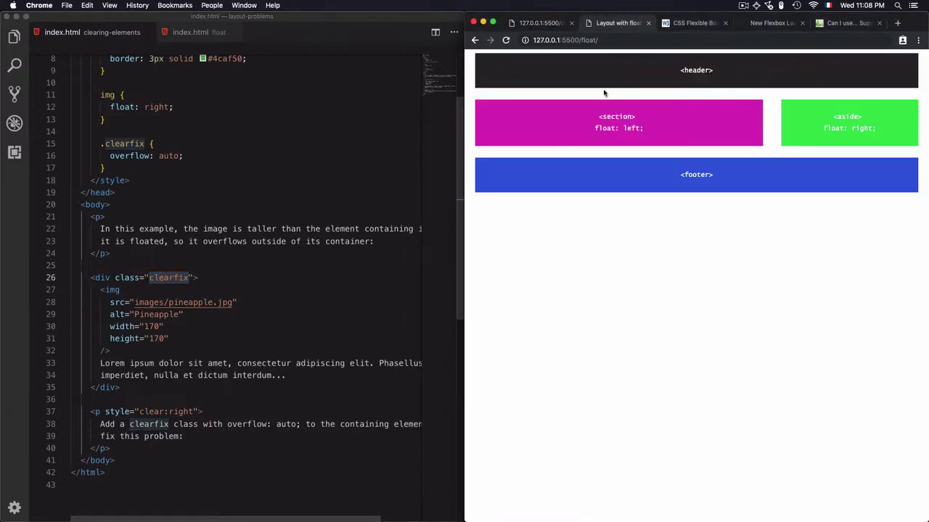
{"action": "left_click", "coordinate": [278, 150]}
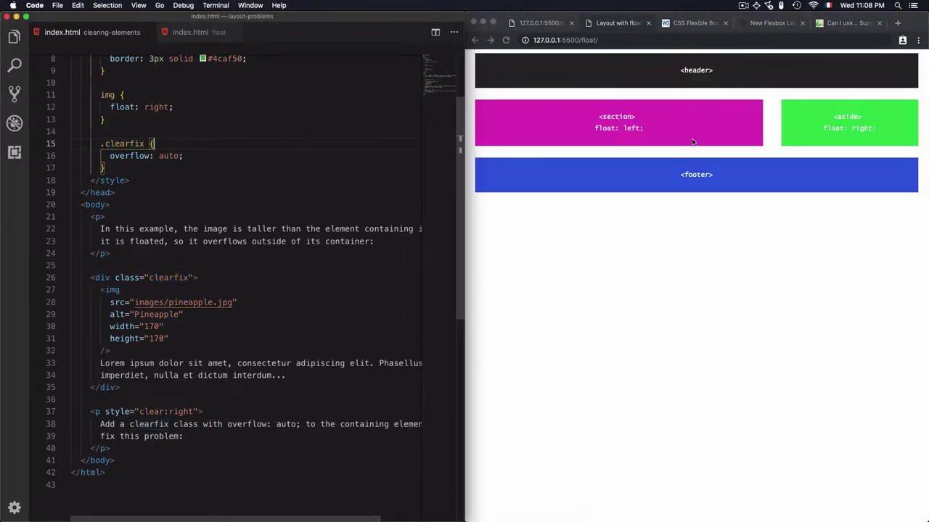
{"action": "left_click", "coordinate": [210, 32]}
{"action": "scroll", "coordinate": [199, 186], "scroll_direction": "up", "scroll_amount": 2}
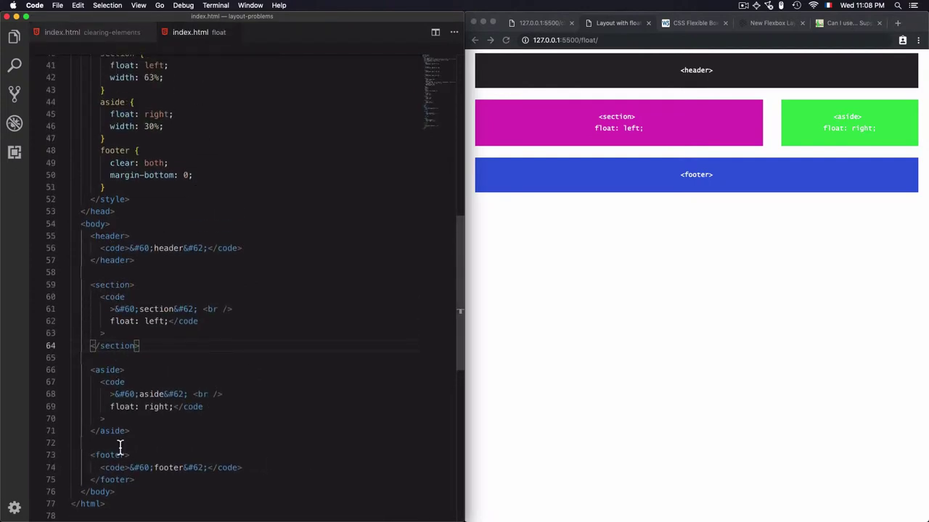
Step: Copy the section block, paste a duplicate above it, save, and view the preview
{"action": "left_click", "coordinate": [91, 285], "text": "shift"}
{"action": "key", "text": "super+c"}
{"action": "key", "text": "Up"}
{"action": "key", "text": "Return"}
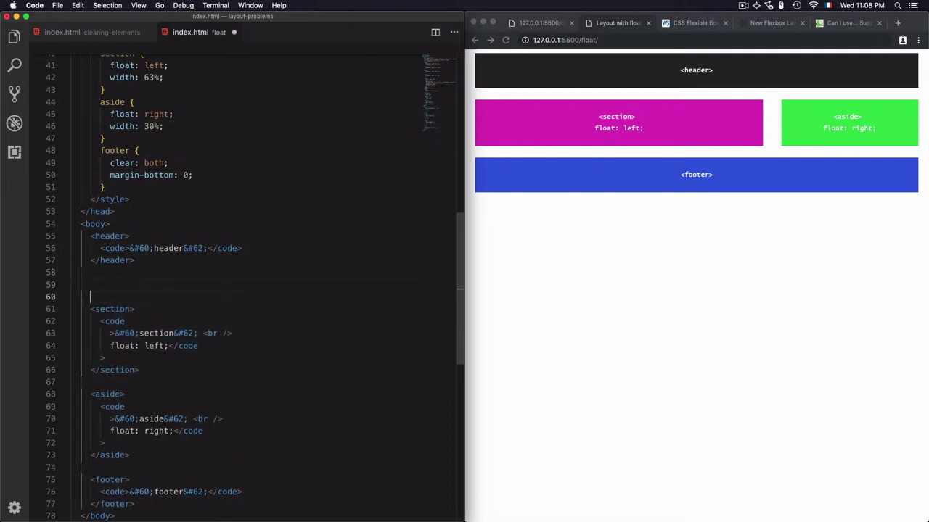
{"action": "key", "text": "super+v"}
{"action": "key", "text": "super+s"}
{"action": "left_click", "coordinate": [563, 188]}
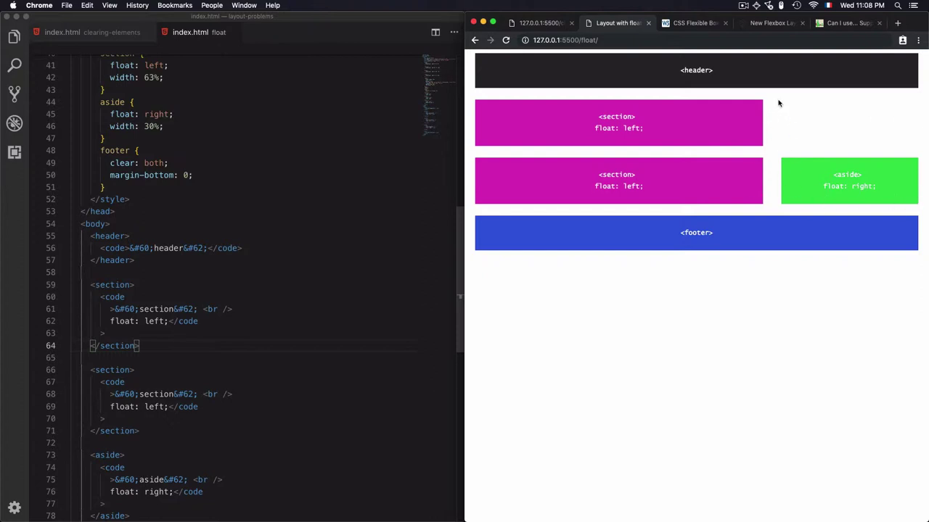
{"action": "left_click", "coordinate": [241, 311]}
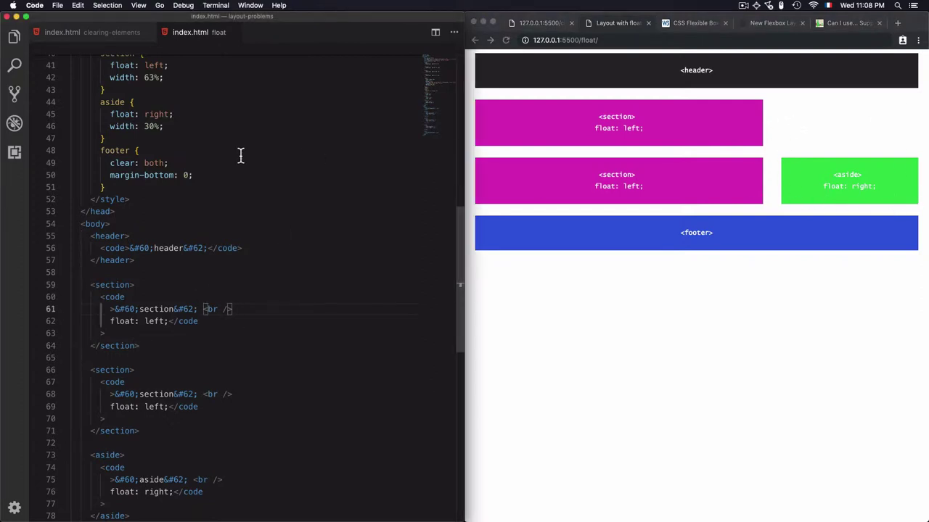
{"action": "left_click", "coordinate": [207, 166]}
{"action": "key", "text": "super+slash"}
{"action": "key", "text": "super+s"}
{"action": "left_click", "coordinate": [709, 331]}
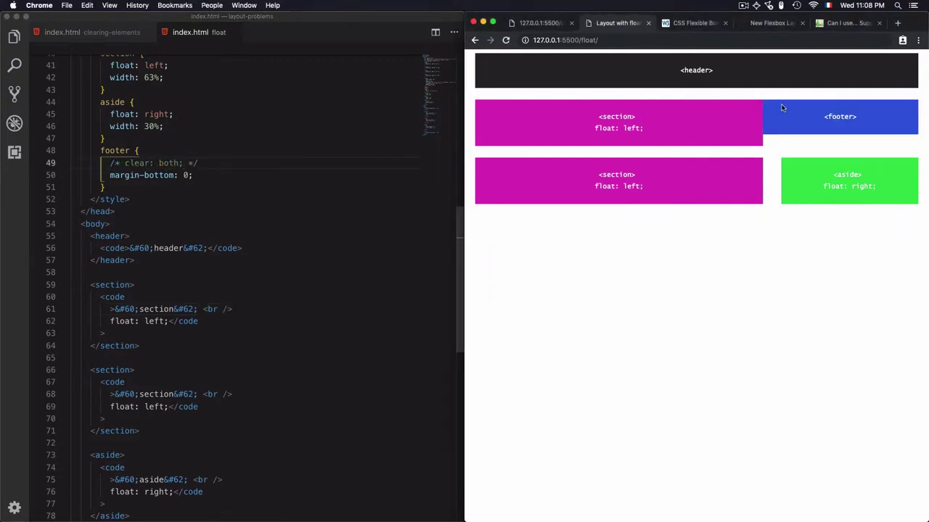
{"action": "left_click", "coordinate": [257, 158]}
{"action": "key", "text": "super+slash"}
{"action": "key", "text": "super+s"}
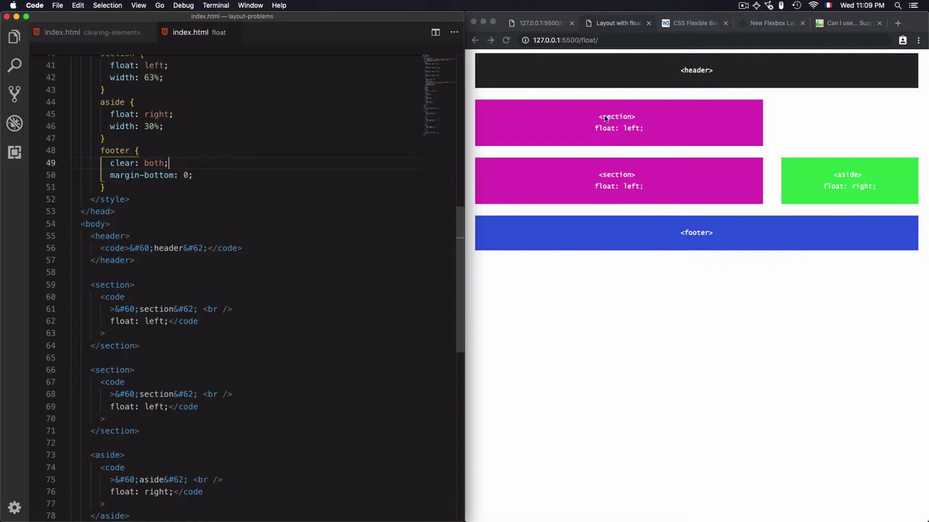
{"action": "left_click", "coordinate": [655, 304]}
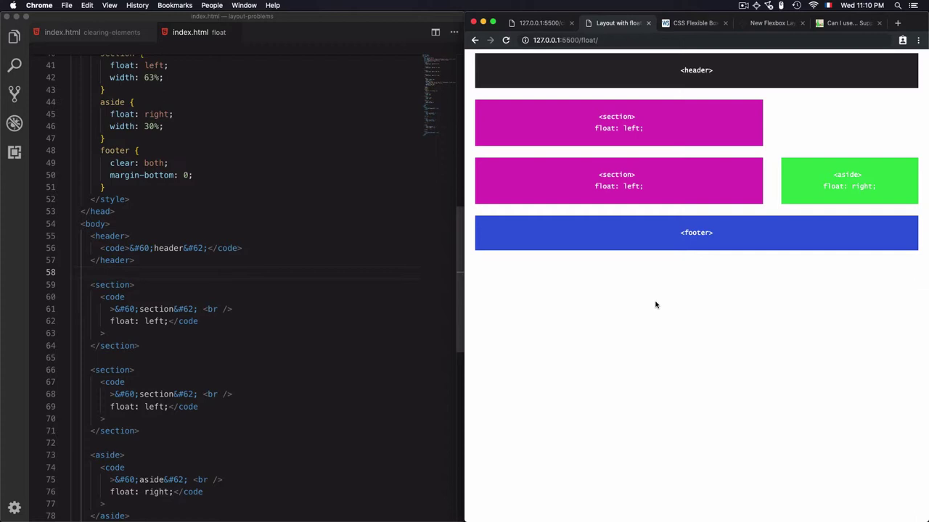
Step: Switch Chrome to the CSS Flexible Box Layout Module Level 1 specification
{"action": "left_click", "coordinate": [688, 26]}
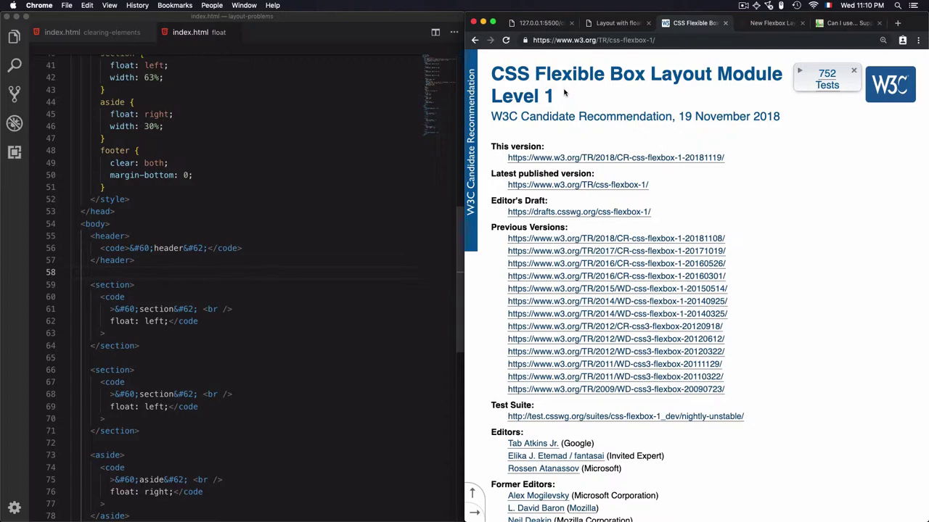
{"action": "scroll", "coordinate": [675, 222], "scroll_direction": "down", "scroll_amount": 4}
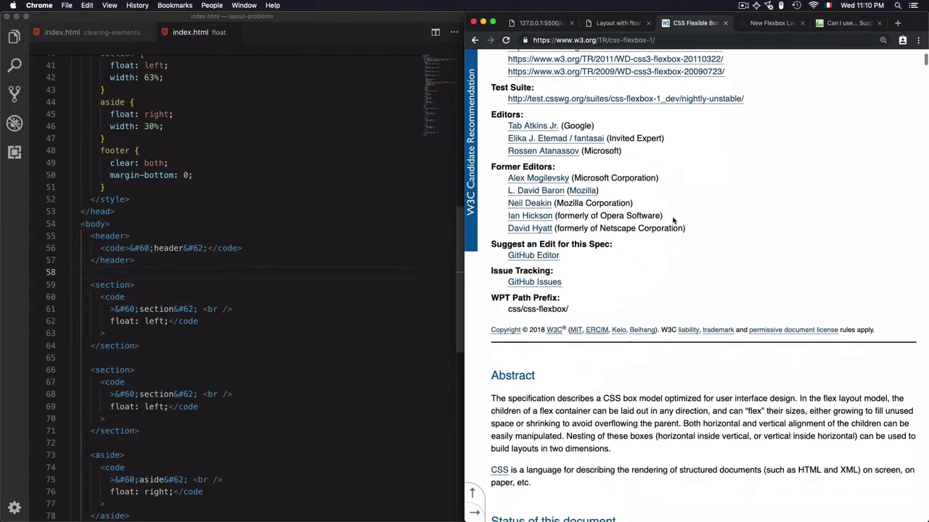
{"action": "scroll", "coordinate": [674, 221], "scroll_direction": "down", "scroll_amount": 4}
{"action": "scroll", "coordinate": [674, 221], "scroll_direction": "down", "scroll_amount": 3}
{"action": "scroll", "coordinate": [673, 221], "scroll_direction": "down", "scroll_amount": 3}
{"action": "scroll", "coordinate": [673, 221], "scroll_direction": "down", "scroll_amount": 4}
{"action": "scroll", "coordinate": [673, 221], "scroll_direction": "down", "scroll_amount": 2}
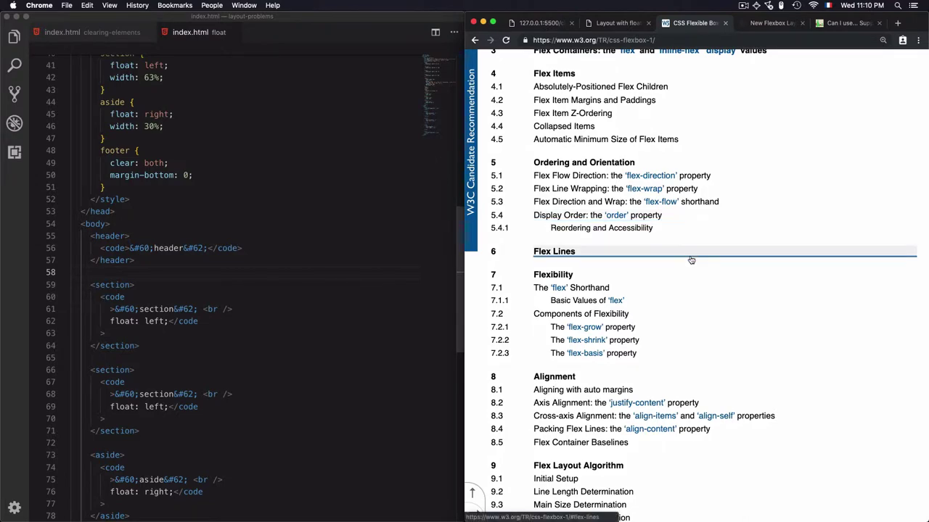
{"action": "scroll", "coordinate": [691, 260], "scroll_direction": "down", "scroll_amount": 3}
{"action": "scroll", "coordinate": [691, 260], "scroll_direction": "down", "scroll_amount": 4}
{"action": "scroll", "coordinate": [691, 260], "scroll_direction": "down", "scroll_amount": 5}
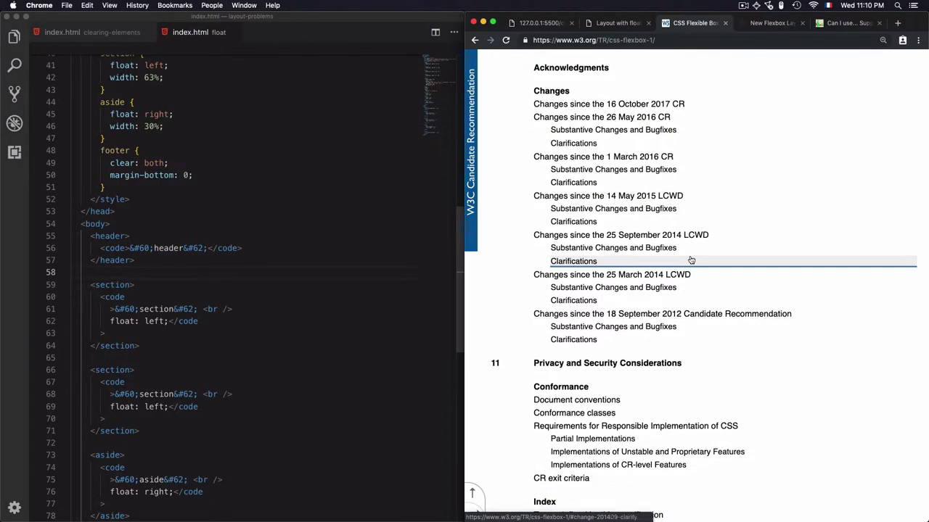
{"action": "scroll", "coordinate": [691, 259], "scroll_direction": "up", "scroll_amount": 8}
{"action": "scroll", "coordinate": [691, 259], "scroll_direction": "up", "scroll_amount": 5}
{"action": "scroll", "coordinate": [691, 260], "scroll_direction": "down", "scroll_amount": 4}
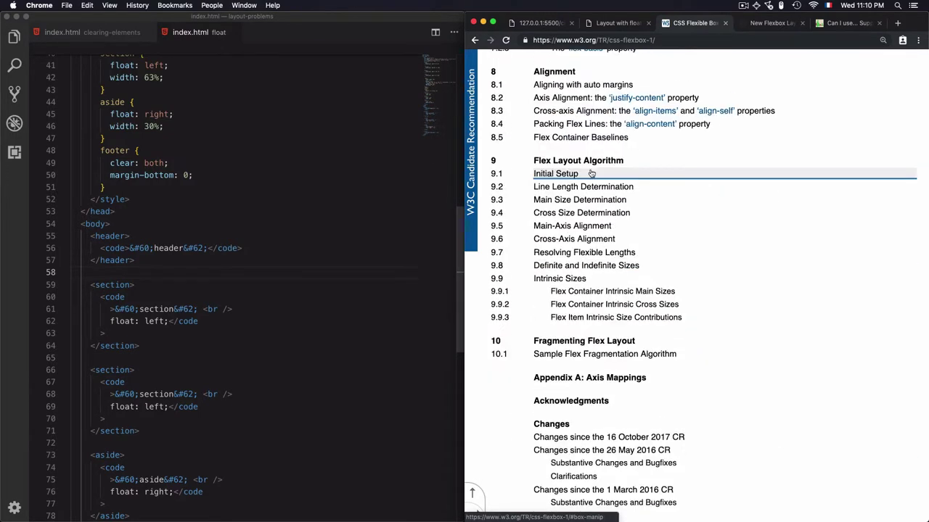
{"action": "scroll", "coordinate": [591, 174], "scroll_direction": "up", "scroll_amount": 2}
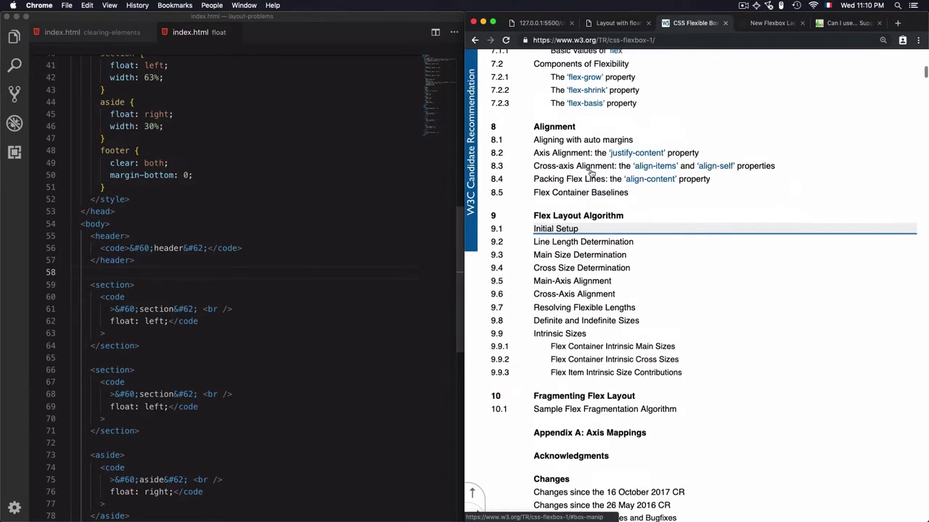
{"action": "scroll", "coordinate": [591, 173], "scroll_direction": "up", "scroll_amount": 2}
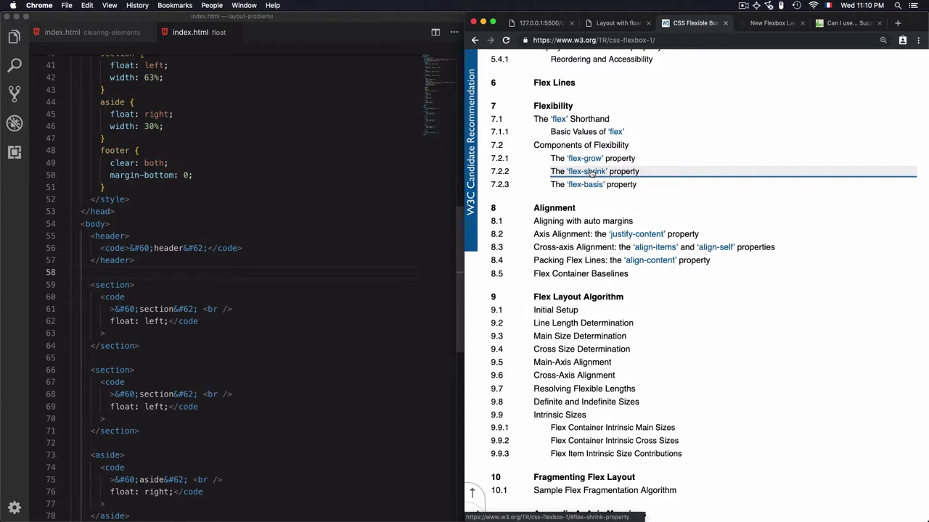
{"action": "scroll", "coordinate": [591, 172], "scroll_direction": "down", "scroll_amount": 3}
{"action": "scroll", "coordinate": [591, 172], "scroll_direction": "down", "scroll_amount": 2}
{"action": "scroll", "coordinate": [591, 172], "scroll_direction": "down", "scroll_amount": 3}
{"action": "scroll", "coordinate": [592, 173], "scroll_direction": "down", "scroll_amount": 2}
{"action": "scroll", "coordinate": [592, 172], "scroll_direction": "down", "scroll_amount": 4}
{"action": "scroll", "coordinate": [592, 173], "scroll_direction": "down", "scroll_amount": 1}
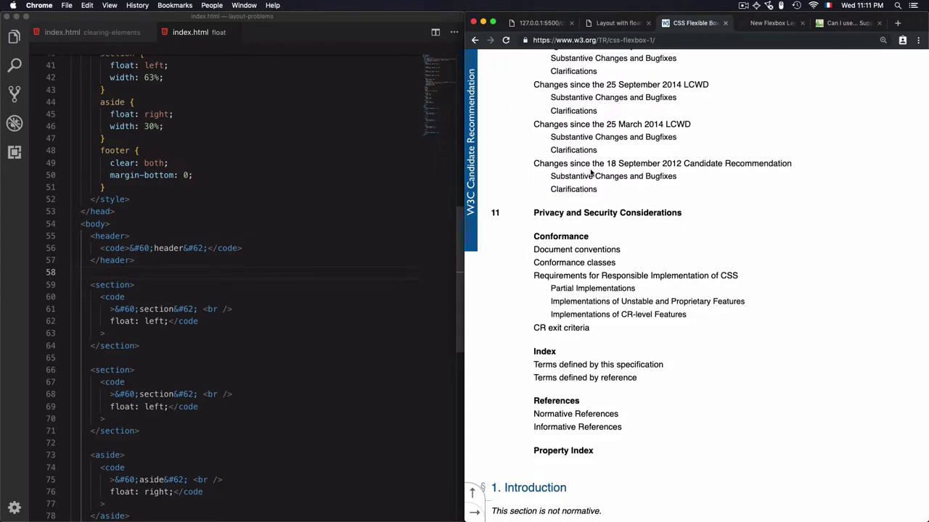
Step: Open the New Flexbox Layout CodePen demo and drag its preview narrower, then slightly wider
{"action": "left_click", "coordinate": [771, 26]}
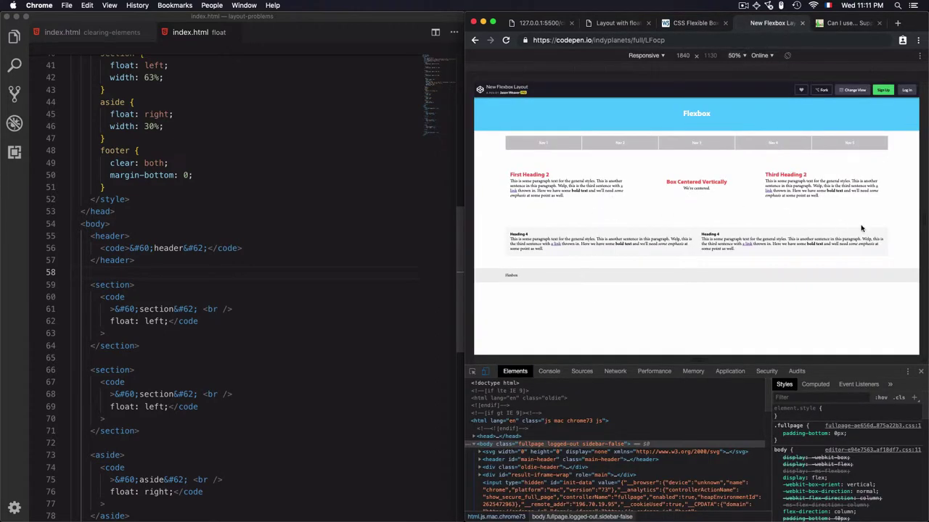
{"action": "mouse_move", "coordinate": [915, 233]}
{"action": "left_mouse_down"}
{"action": "mouse_move", "coordinate": [773, 225]}
{"action": "mouse_move", "coordinate": [569, 107]}
{"action": "left_mouse_up"}
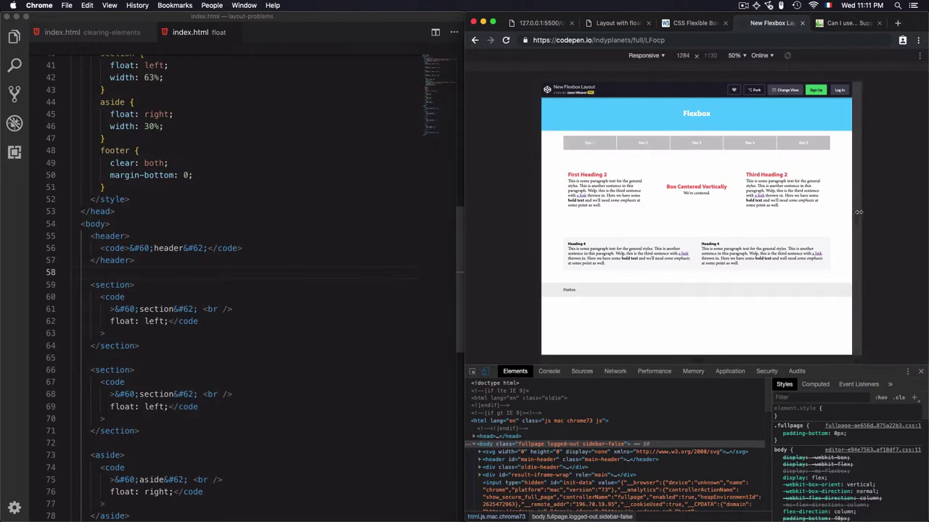
{"action": "left_click_drag", "start_coordinate": [857, 221], "coordinate": [875, 220]}
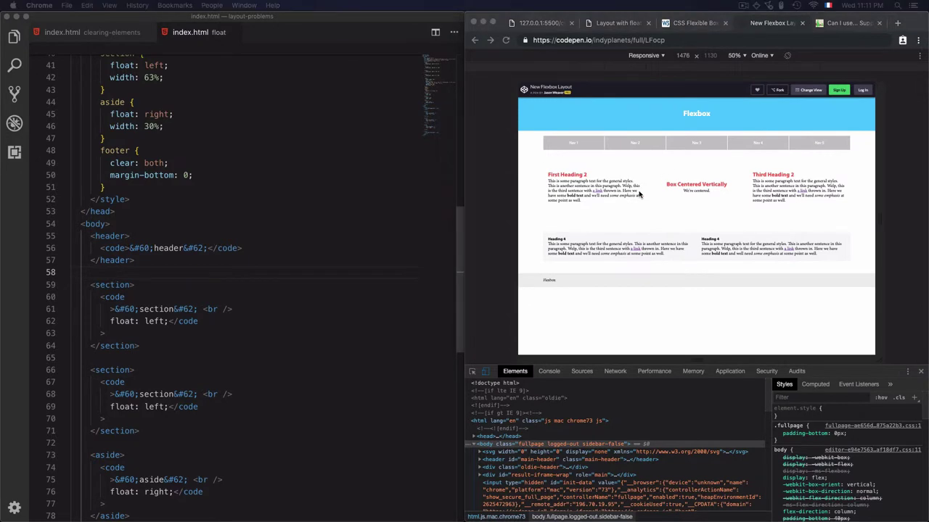
Step: Switch to the Can I use site and focus its feature search field
{"action": "left_click", "coordinate": [843, 24]}
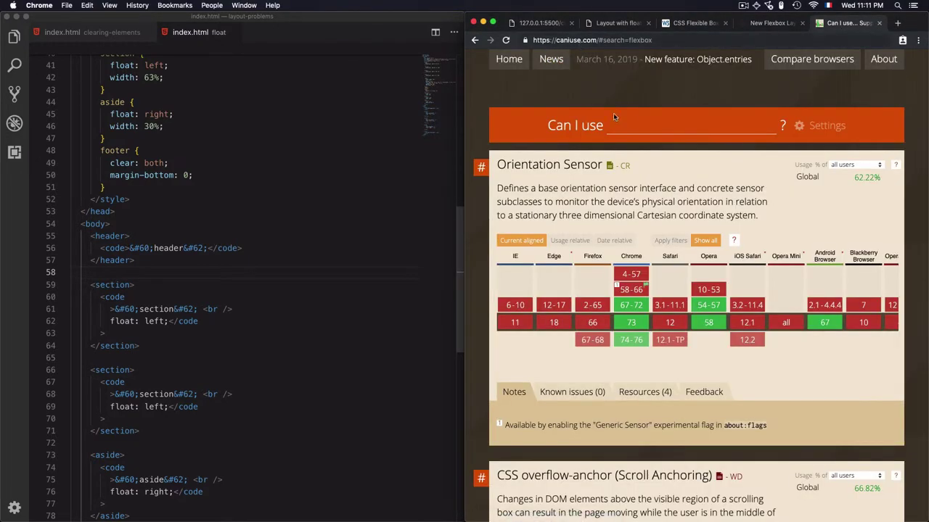
{"action": "left_click", "coordinate": [647, 128]}
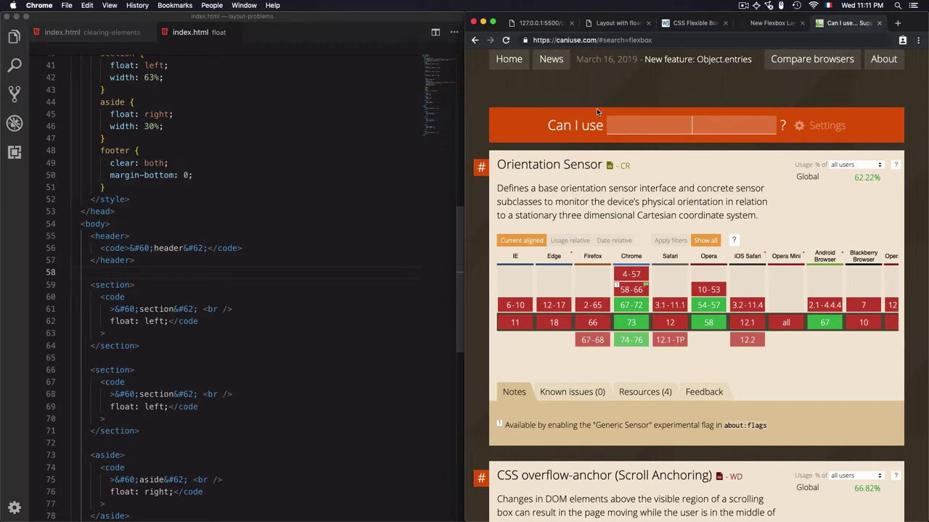
{"action": "type", "text": "flexbox"}
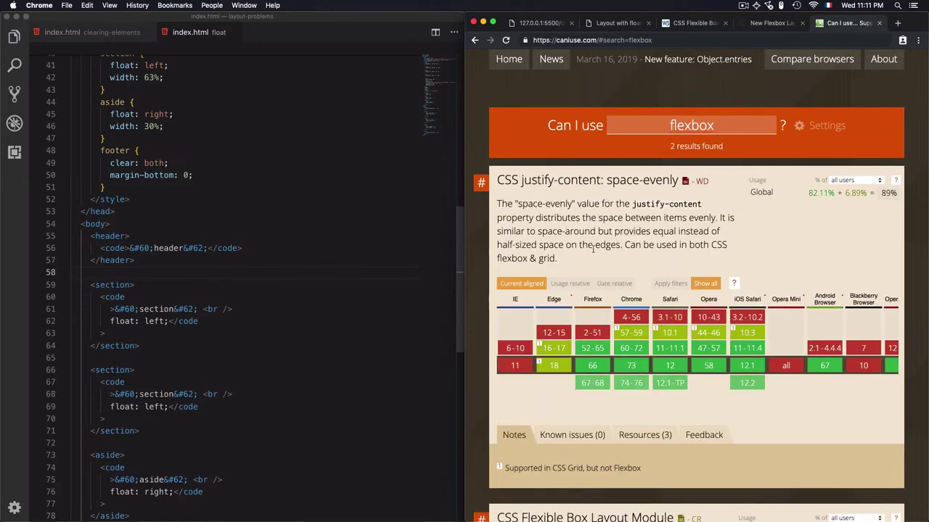
{"action": "scroll", "coordinate": [593, 249], "scroll_direction": "down", "scroll_amount": 2}
{"action": "scroll", "coordinate": [565, 223], "scroll_direction": "down", "scroll_amount": 2}
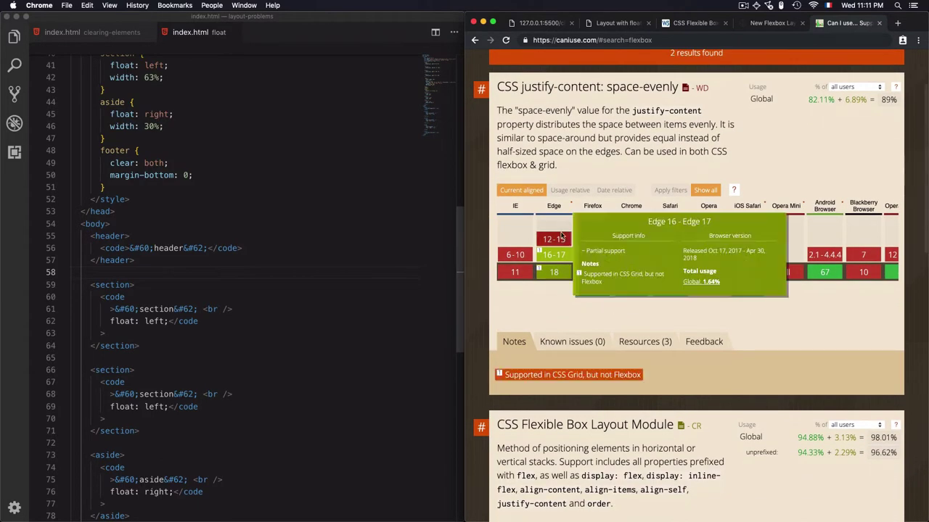